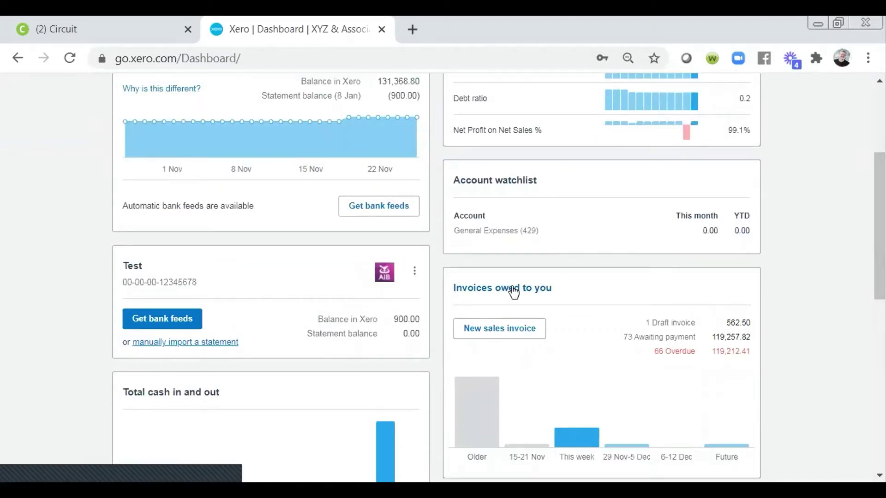
Step: Start a new repeating invoice from the sales overview of invoices owed to the business
{"action": "left_click", "coordinate": [514, 291]}
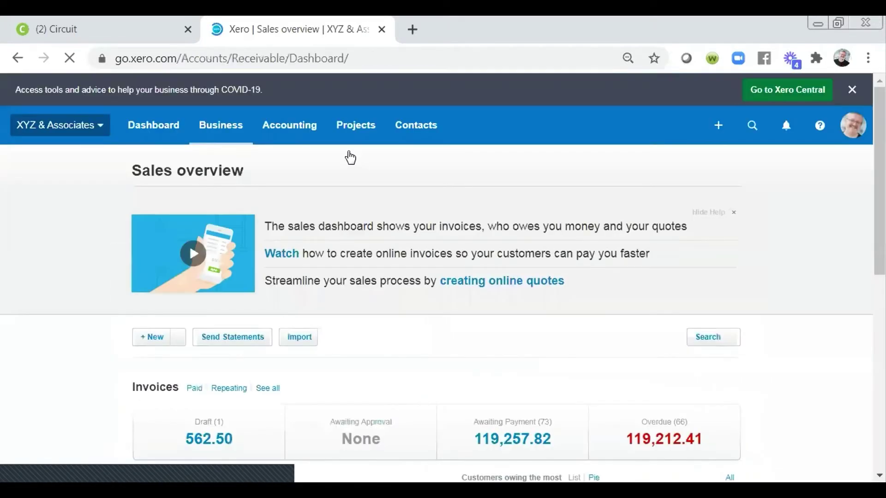
{"action": "left_click", "coordinate": [179, 345]}
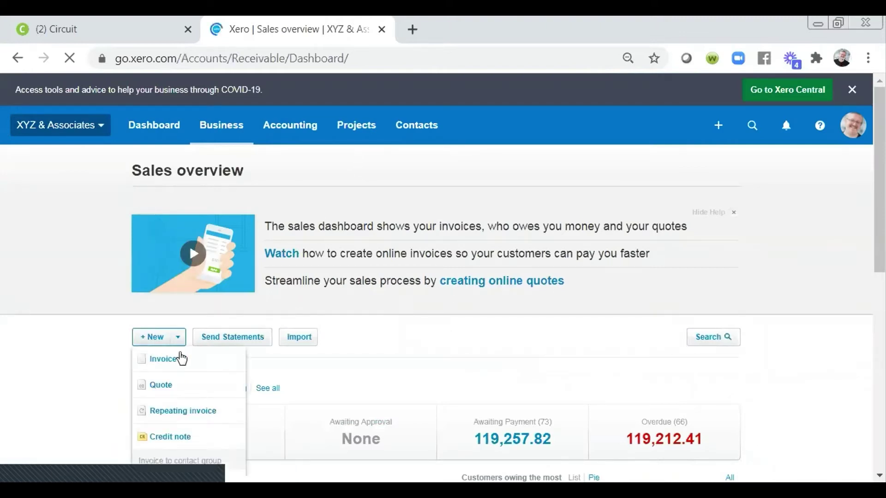
{"action": "left_click", "coordinate": [177, 412]}
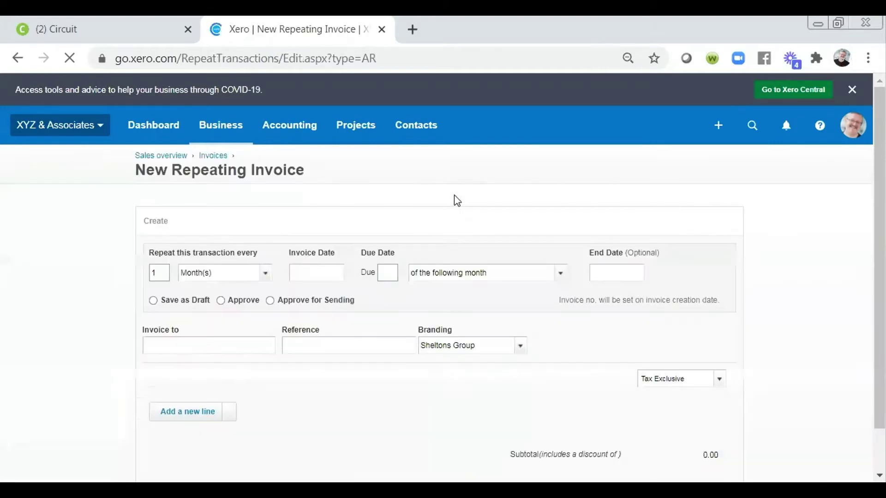
Step: Keep the invoice repeating every 1 month and set its invoice date to 1 Dec 2020
{"action": "left_click", "coordinate": [266, 274]}
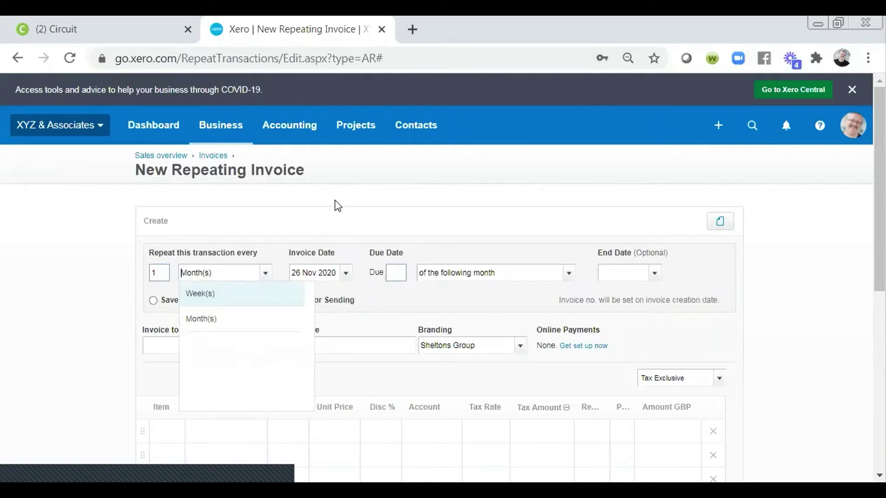
{"action": "left_click", "coordinate": [352, 237]}
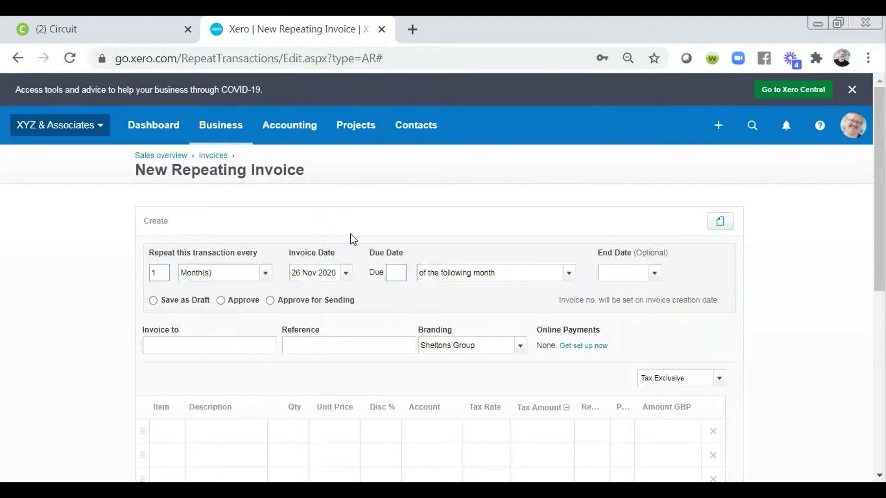
{"action": "left_click", "coordinate": [349, 273]}
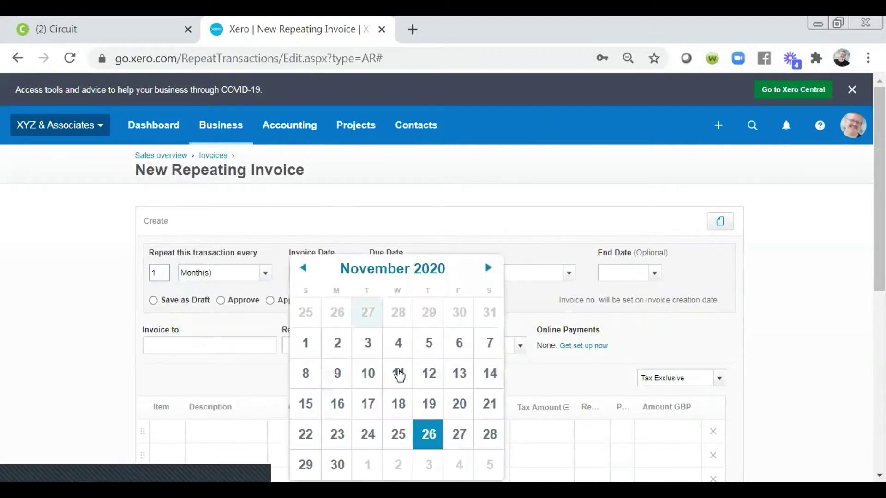
{"action": "left_click", "coordinate": [369, 459]}
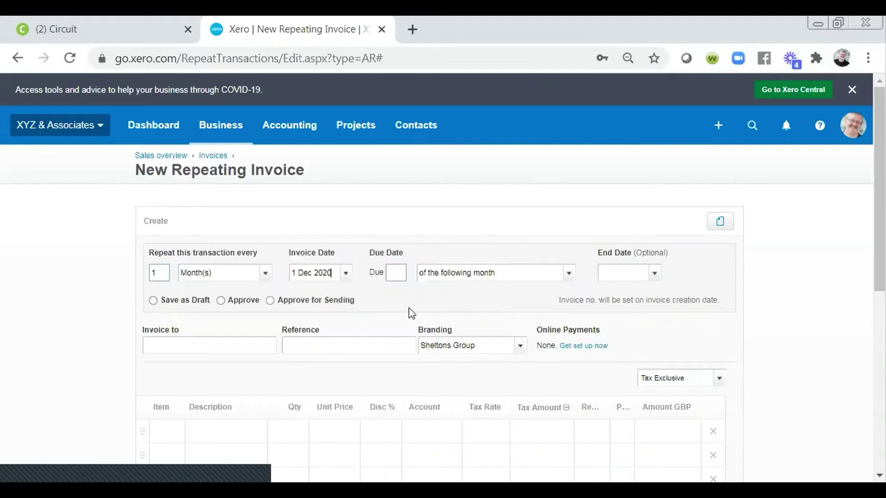
Step: Set the due date to 7 days after the invoice date and leave the end date blank
{"action": "left_click", "coordinate": [401, 272]}
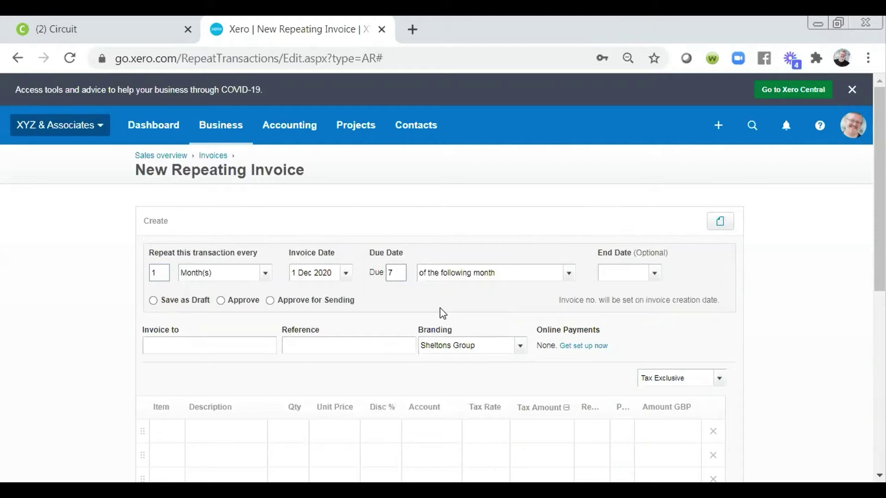
{"action": "left_click", "coordinate": [569, 273]}
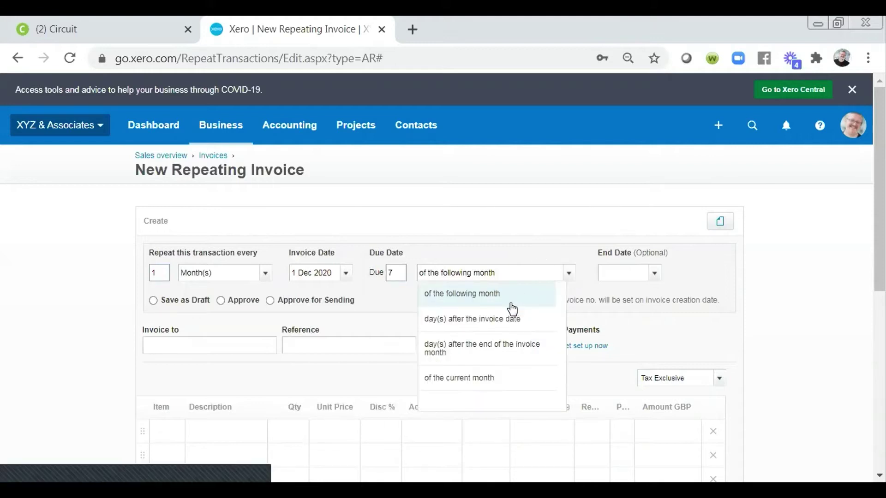
{"action": "left_click", "coordinate": [510, 318]}
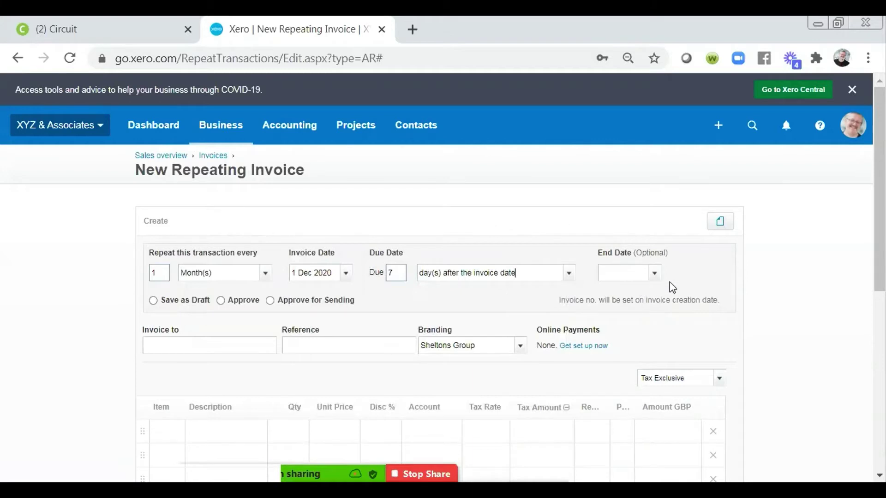
{"action": "left_click", "coordinate": [654, 273]}
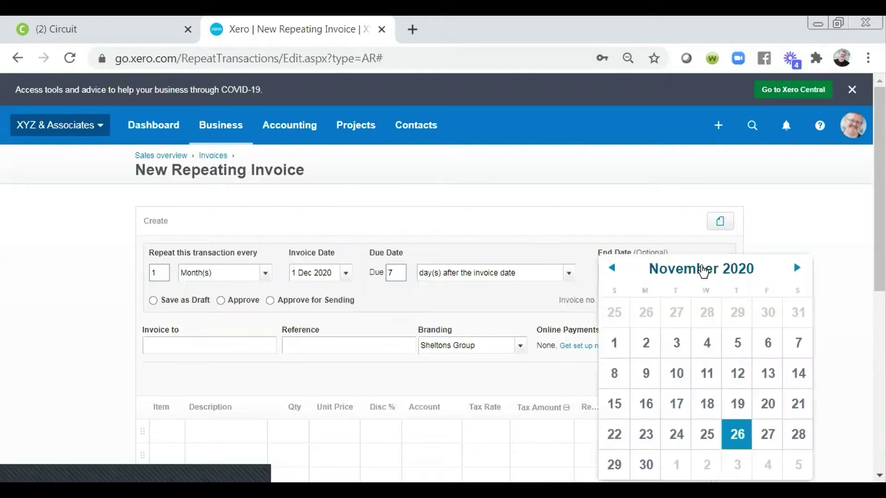
{"action": "left_click", "coordinate": [832, 203]}
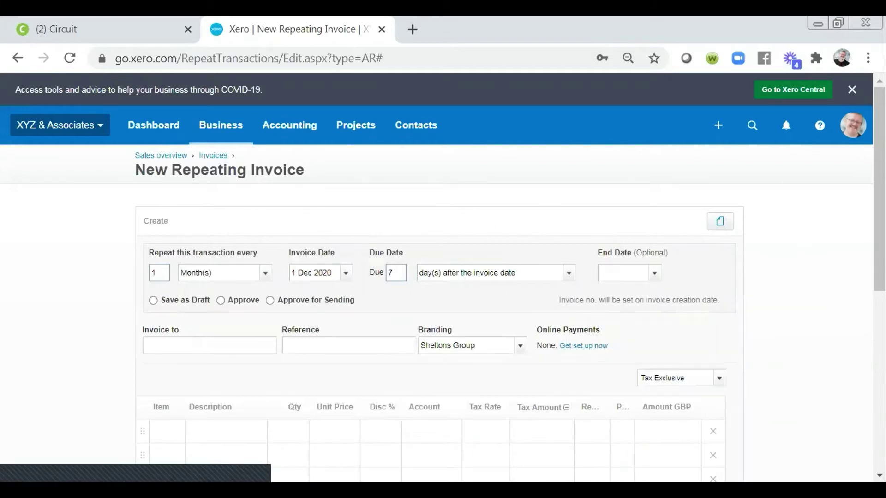
Step: Set the repeating invoice to be approved for sending
{"action": "scroll", "coordinate": [499, 227], "scroll_direction": "down", "scroll_amount": 2}
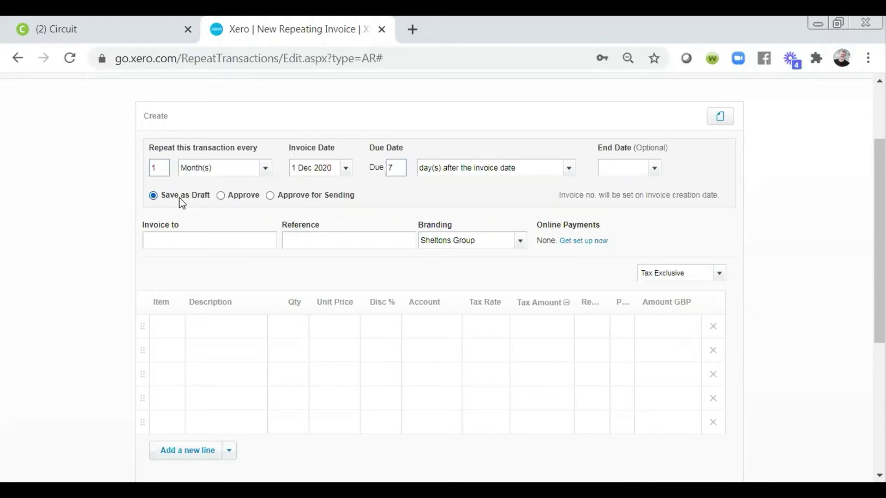
{"action": "left_click", "coordinate": [221, 195]}
{"action": "left_click", "coordinate": [270, 196]}
Step: Address the invoice to Bayside Club with the reference abc and the Standard branding
{"action": "left_click", "coordinate": [217, 238]}
{"action": "type", "text": "bay"}
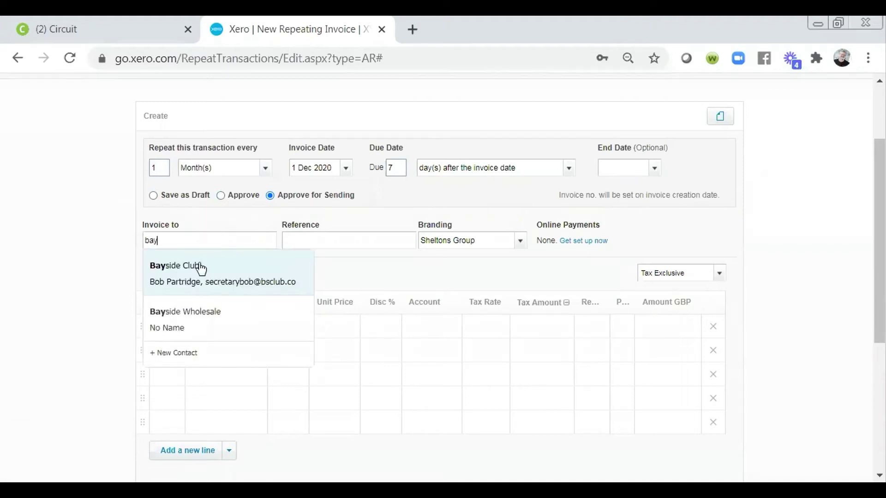
{"action": "left_click", "coordinate": [201, 268]}
{"action": "left_click", "coordinate": [382, 238]}
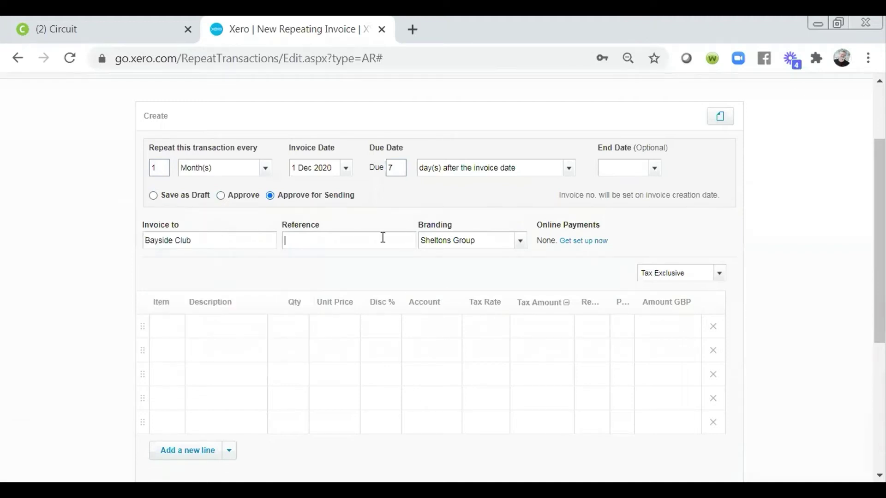
{"action": "type", "text": "abc"}
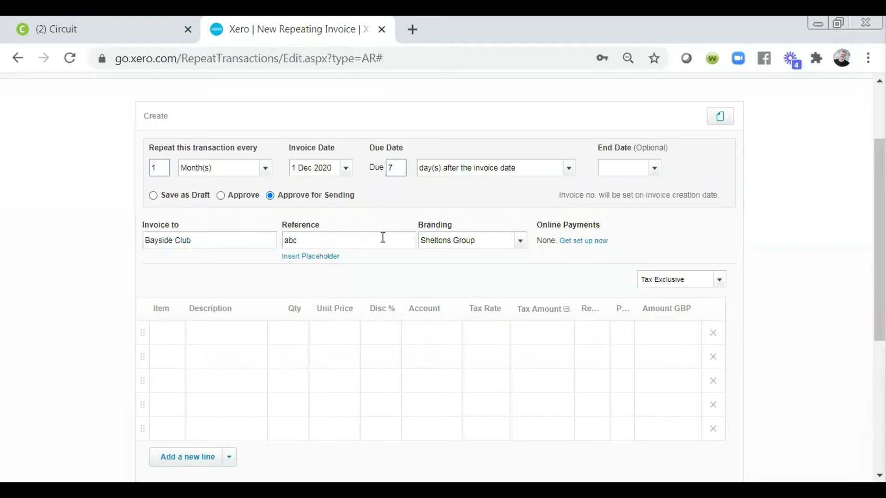
{"action": "left_click", "coordinate": [520, 244]}
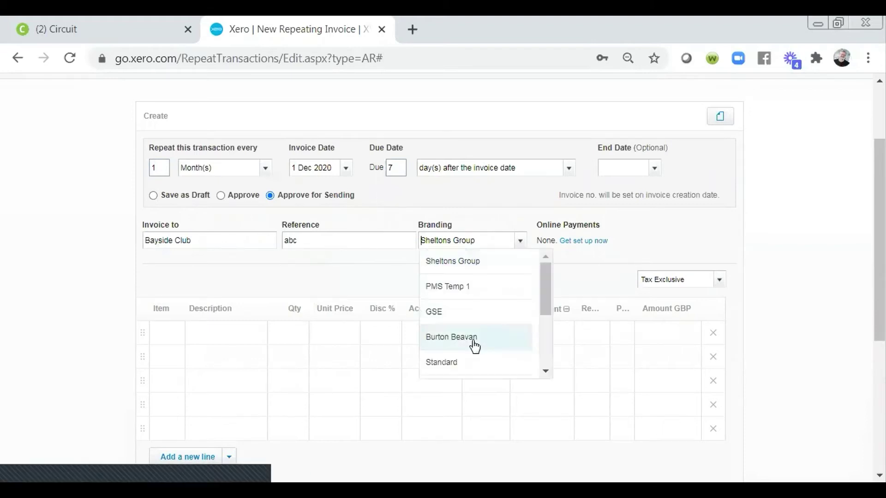
{"action": "left_click", "coordinate": [469, 364]}
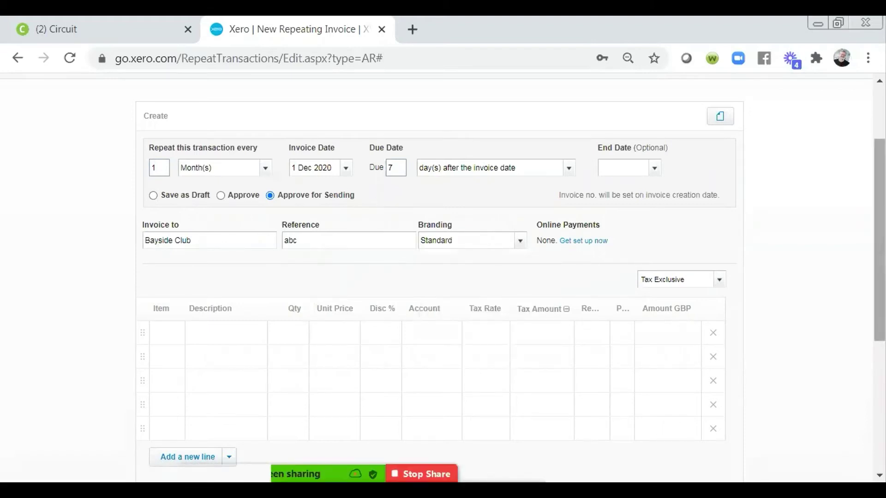
Step: Fill the first invoice line with the description Monthly Subscription, a unit price of 50 and the account 200 - Sales
{"action": "scroll", "coordinate": [328, 193], "scroll_direction": "down", "scroll_amount": 3}
{"action": "left_click", "coordinate": [257, 187]}
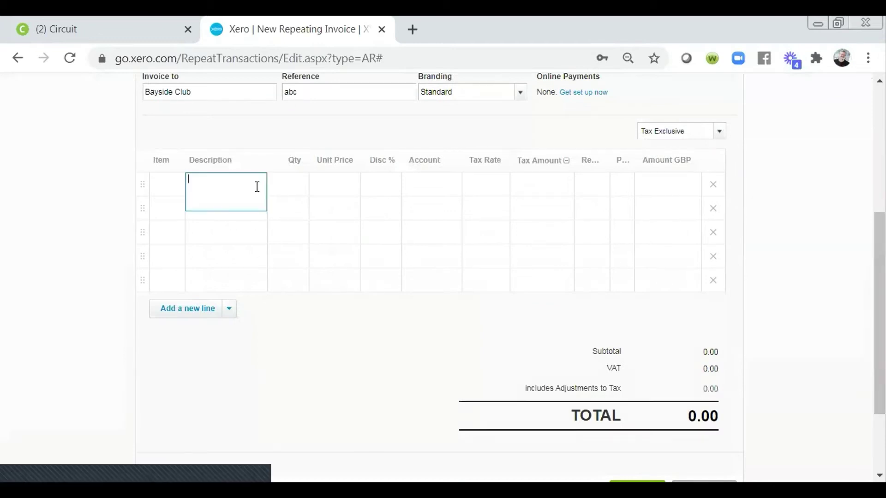
{"action": "type", "text": "Mo"}
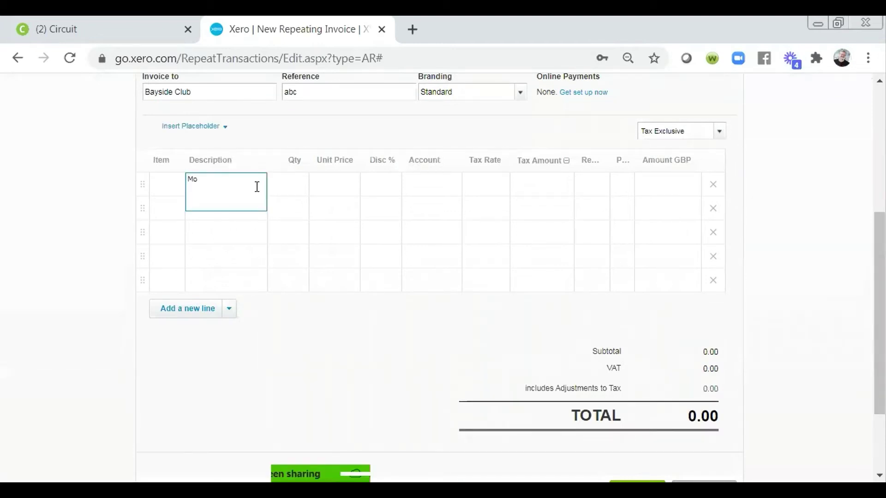
{"action": "type", "text": "nthly Subscription"}
{"action": "key", "text": "Tab"}
{"action": "key", "text": "Tab"}
{"action": "type", "text": "50"}
{"action": "key", "text": "Tab"}
{"action": "key", "text": "Tab"}
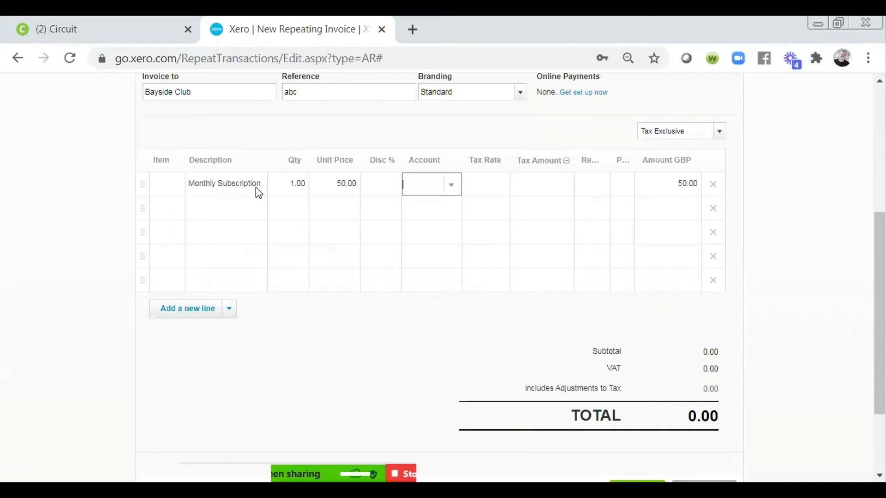
{"action": "type", "text": "sale"}
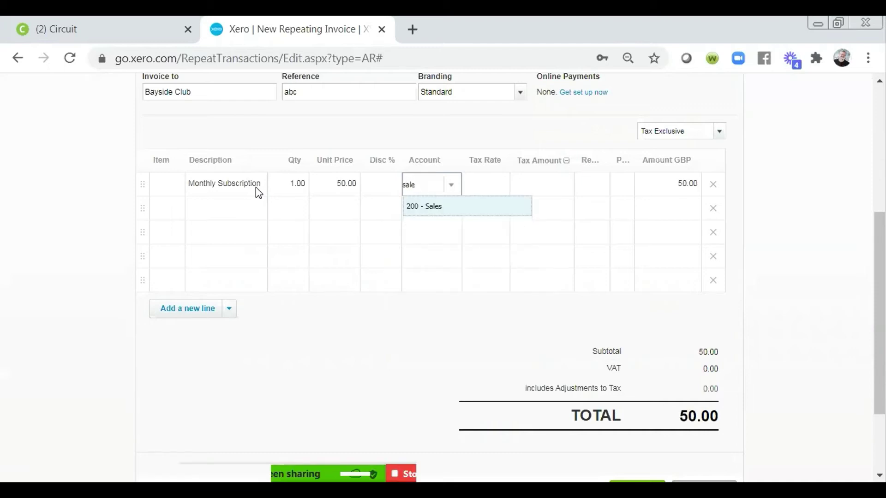
{"action": "key", "text": "Tab"}
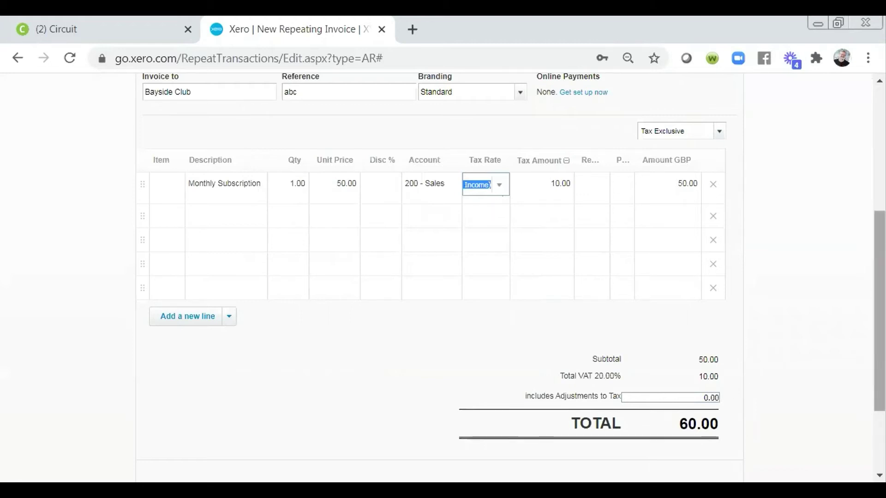
Step: Save the repeating invoice and show the placeholder information in its email message settings
{"action": "left_click_drag", "start_coordinate": [879, 323], "coordinate": [879, 362]}
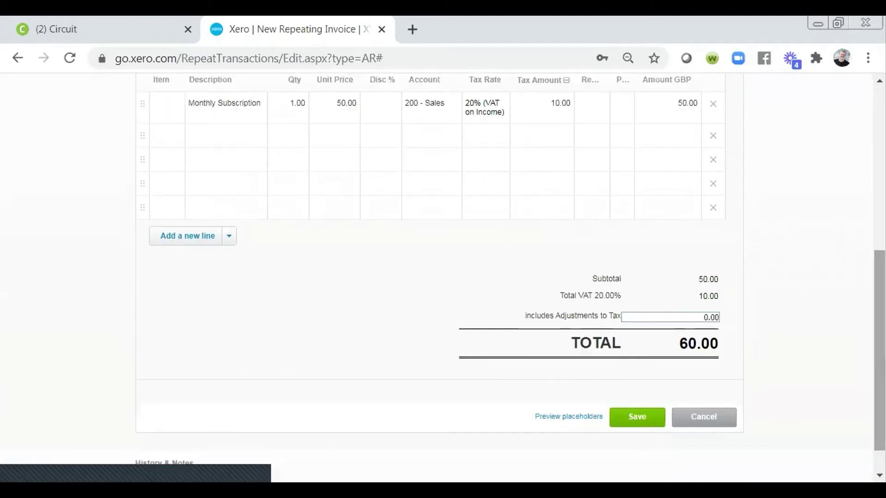
{"action": "left_click", "coordinate": [634, 421]}
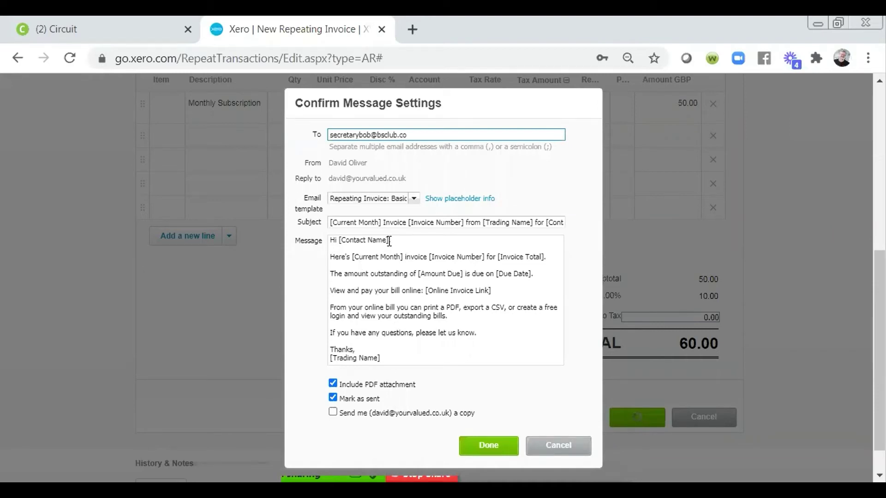
{"action": "left_click", "coordinate": [457, 200]}
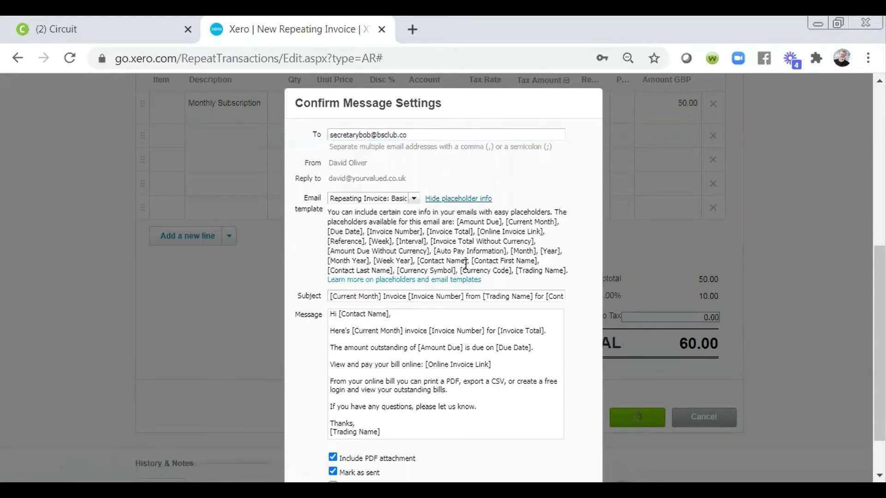
Step: Replace the [Contact Name] placeholder in the email greeting with the recipient's first name
{"action": "left_click", "coordinate": [387, 314]}
{"action": "key", "text": "BackSpace"}
{"action": "key", "text": "BackSpace"}
{"action": "key", "text": "BackSpace"}
{"action": "key", "text": "BackSpace"}
{"action": "key", "text": "BackSpace"}
{"action": "key", "text": "BackSpace"}
{"action": "key", "text": "BackSpace"}
{"action": "key", "text": "BackSpace"}
{"action": "key", "text": "BackSpace"}
{"action": "key", "text": "BackSpace"}
{"action": "key", "text": "BackSpace"}
{"action": "key", "text": "BackSpace"}
{"action": "key", "text": "BackSpace"}
{"action": "key", "text": "BackSpace"}
{"action": "type", "text": "Bob,"}
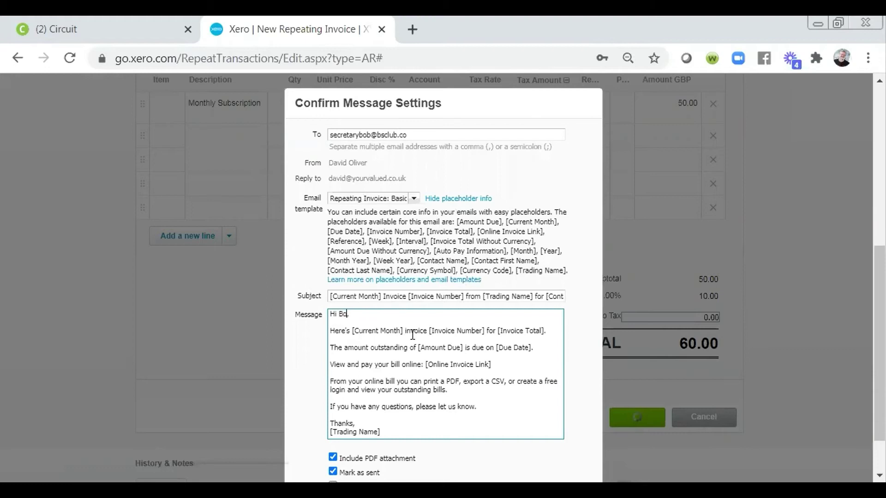
Step: Sign the email with the sender's first name instead of the [Trading Name] placeholder and confirm the message settings
{"action": "left_click", "coordinate": [359, 423]}
{"action": "key", "text": "Return"}
{"action": "type", "text": "David"}
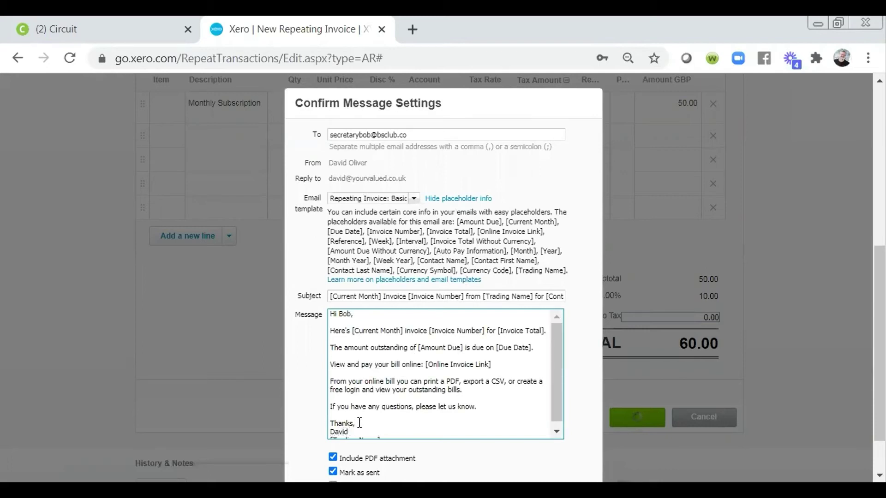
{"action": "key", "text": "Down"}
{"action": "key", "text": "End"}
{"action": "key", "text": "shift+Home"}
{"action": "key", "text": "BackSpace"}
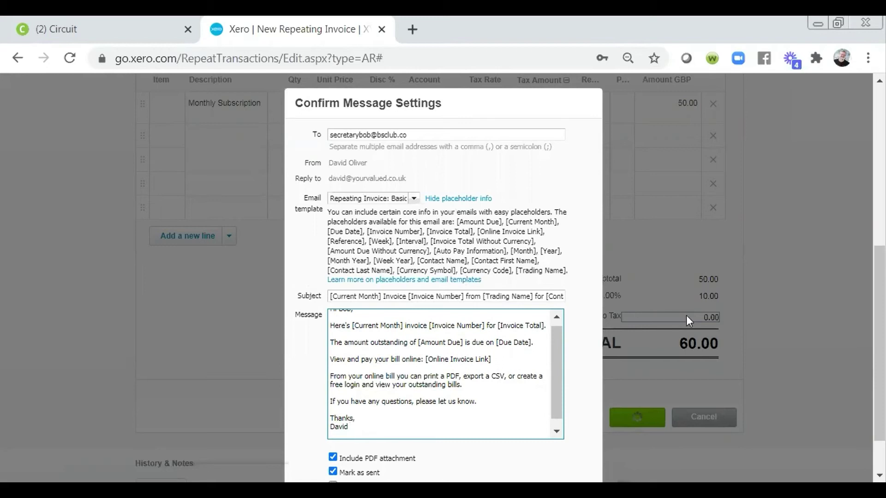
{"action": "scroll", "coordinate": [685, 314], "scroll_direction": "down", "scroll_amount": 1}
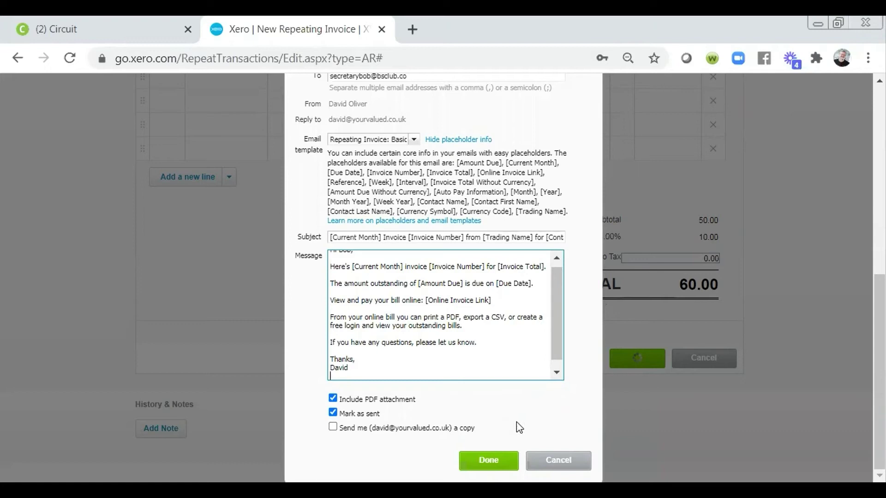
{"action": "left_click", "coordinate": [503, 464]}
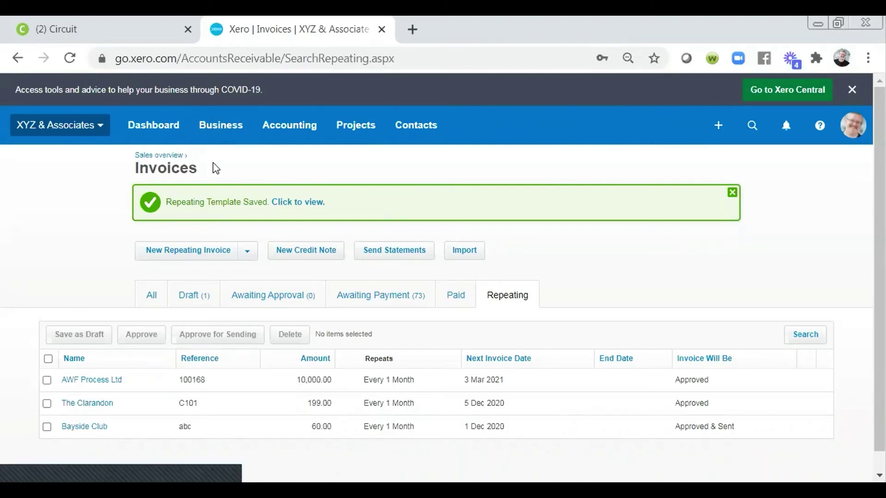
Step: Go back to the dashboard and open the sales overview through the invoices owed to the business
{"action": "left_click", "coordinate": [167, 135]}
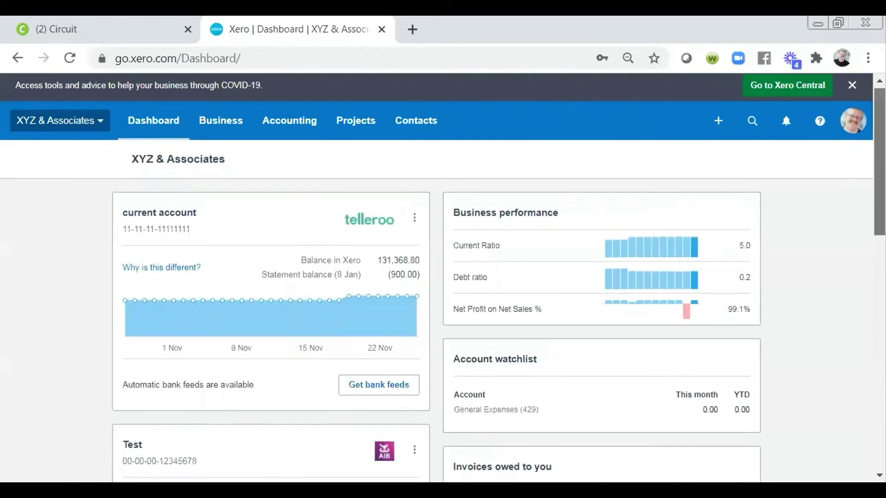
{"action": "scroll", "coordinate": [442, 277], "scroll_direction": "down", "scroll_amount": 1}
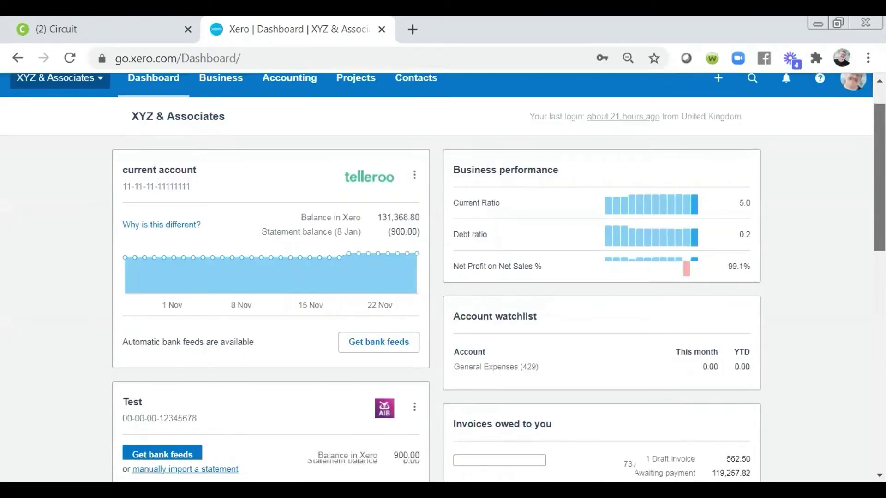
{"action": "scroll", "coordinate": [614, 279], "scroll_direction": "down", "scroll_amount": 3}
{"action": "left_click", "coordinate": [539, 297]}
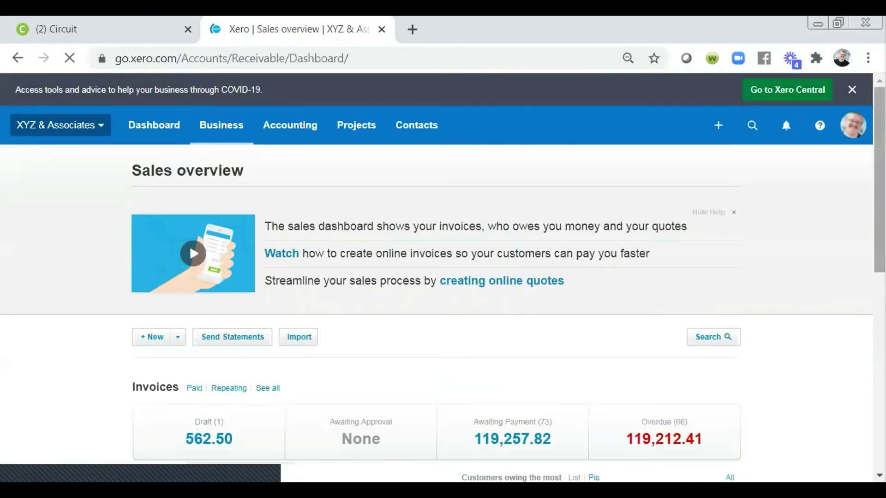
{"action": "scroll", "coordinate": [599, 283], "scroll_direction": "down", "scroll_amount": 2}
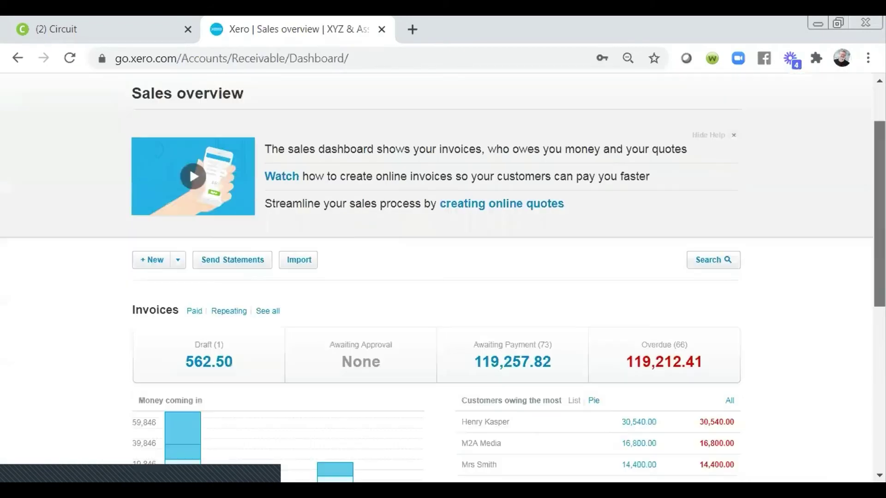
Step: Open the Bayside Club template with reference abc from the repeating sales invoices and delete it
{"action": "left_click", "coordinate": [228, 313]}
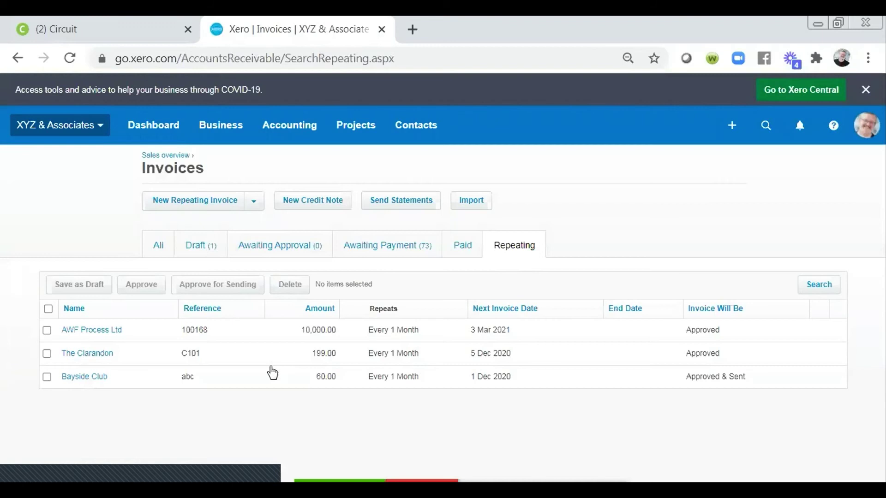
{"action": "left_click", "coordinate": [101, 378]}
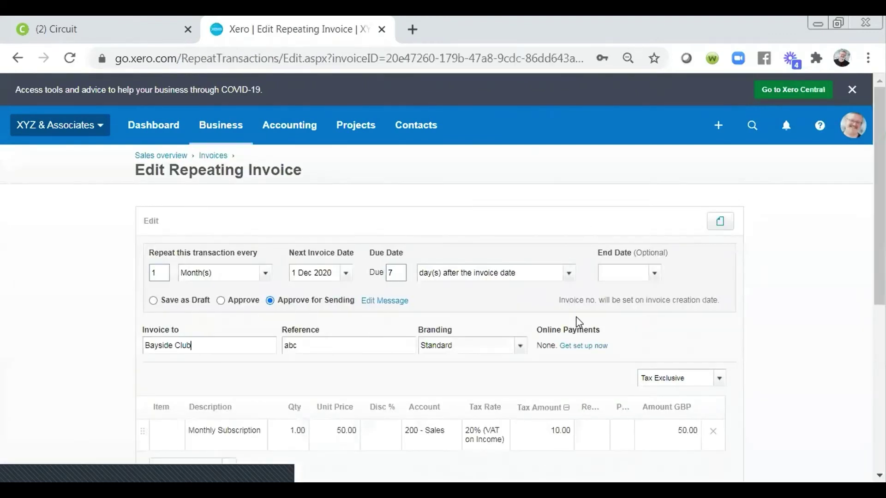
{"action": "left_click_drag", "start_coordinate": [879, 162], "coordinate": [879, 282]}
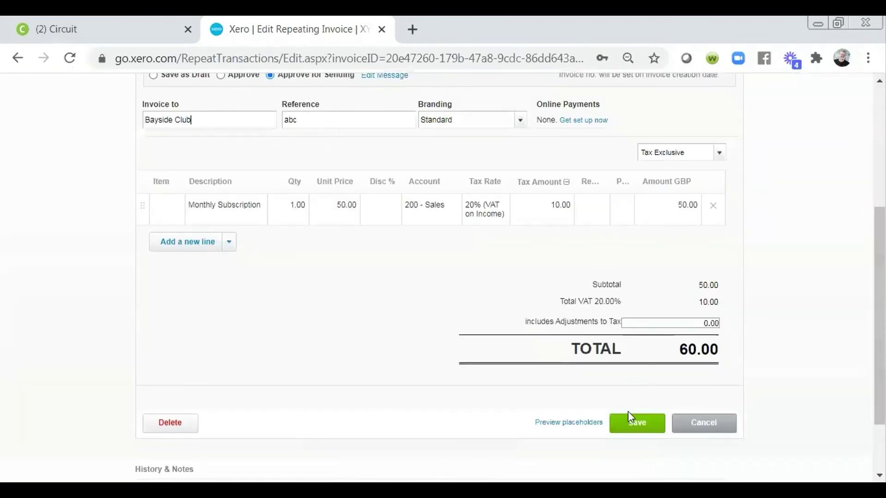
{"action": "left_click", "coordinate": [166, 423]}
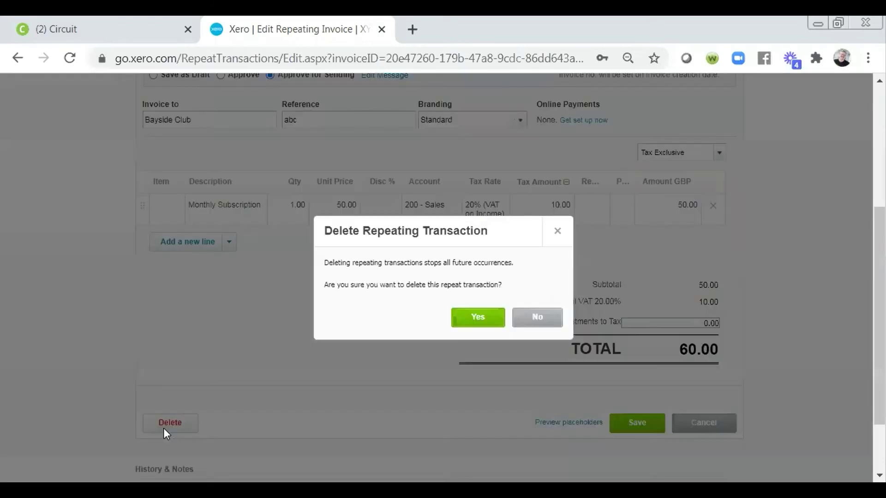
{"action": "left_click", "coordinate": [493, 323]}
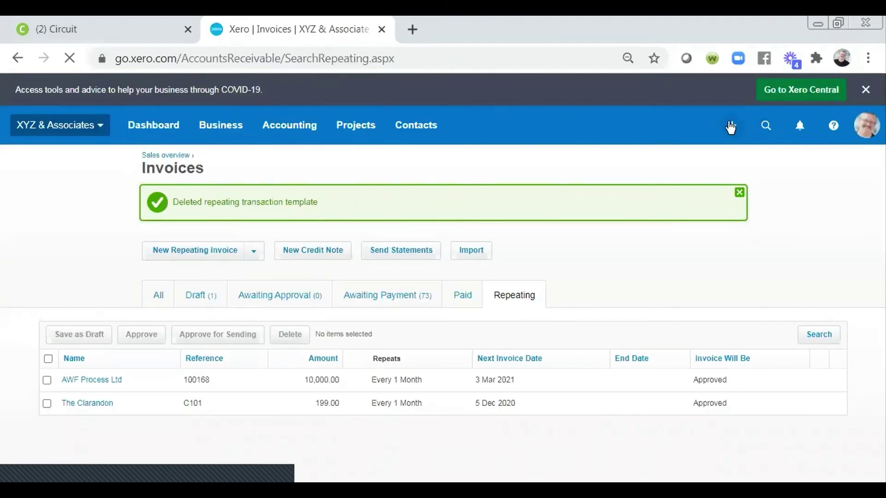
Step: Find the Bayside Club contact by searching for "bays" and show the transaction types that can be created for it
{"action": "left_click", "coordinate": [761, 133]}
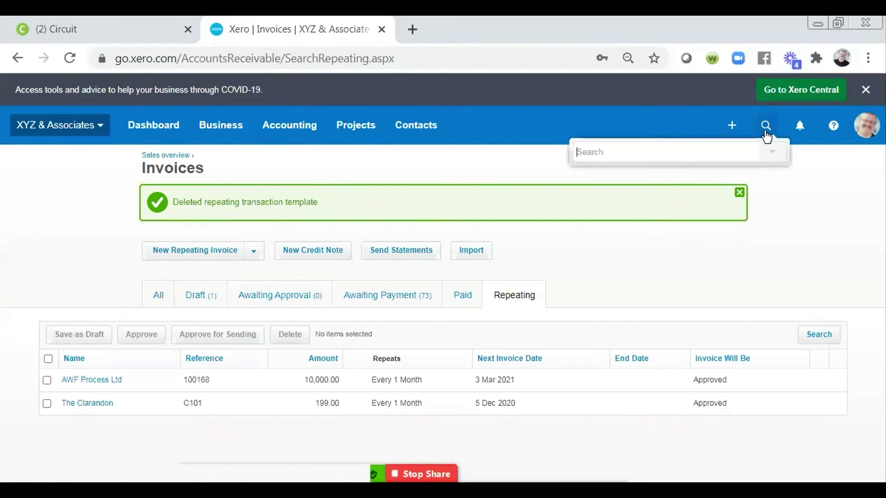
{"action": "type", "text": "bays"}
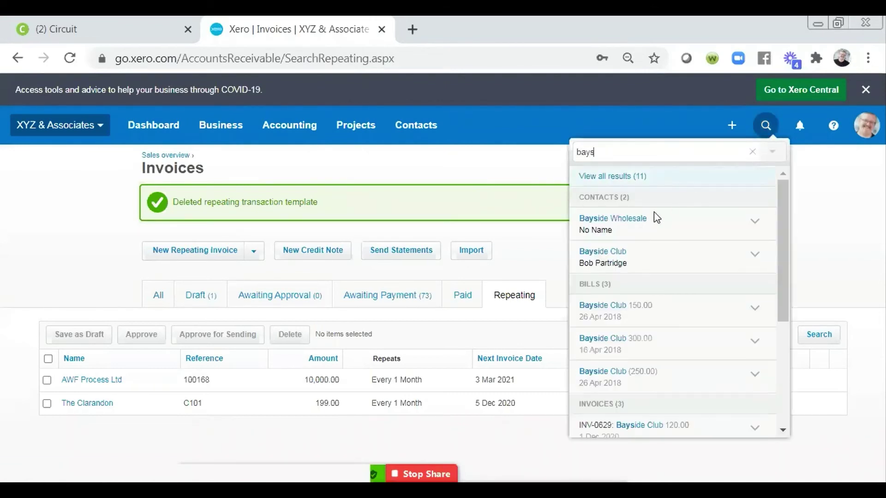
{"action": "left_click", "coordinate": [620, 253]}
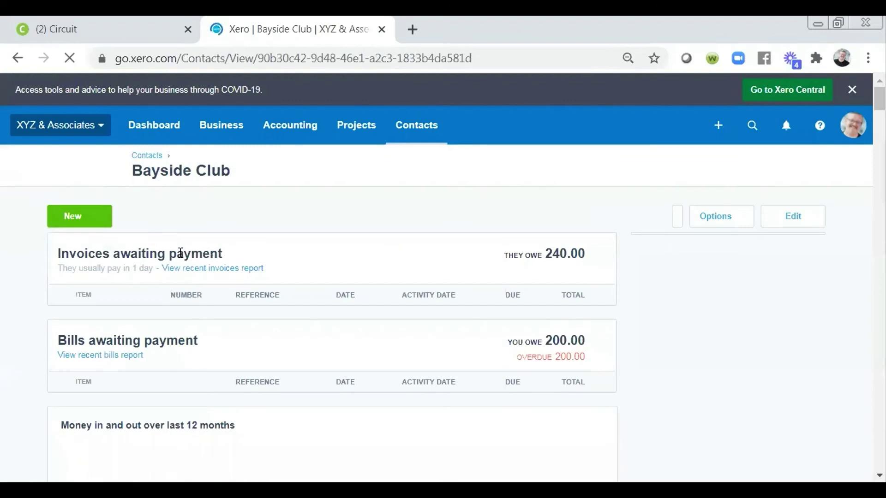
{"action": "left_click", "coordinate": [106, 219]}
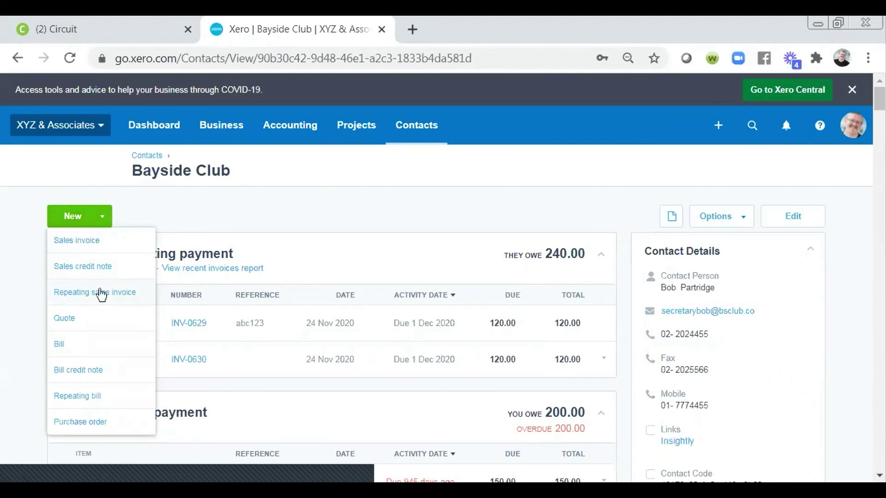
Step: Start a repeating invoice from Bayside Club's invoice with reference abc123, review the prefilled form and leave for the dashboard without saving
{"action": "left_click", "coordinate": [276, 202]}
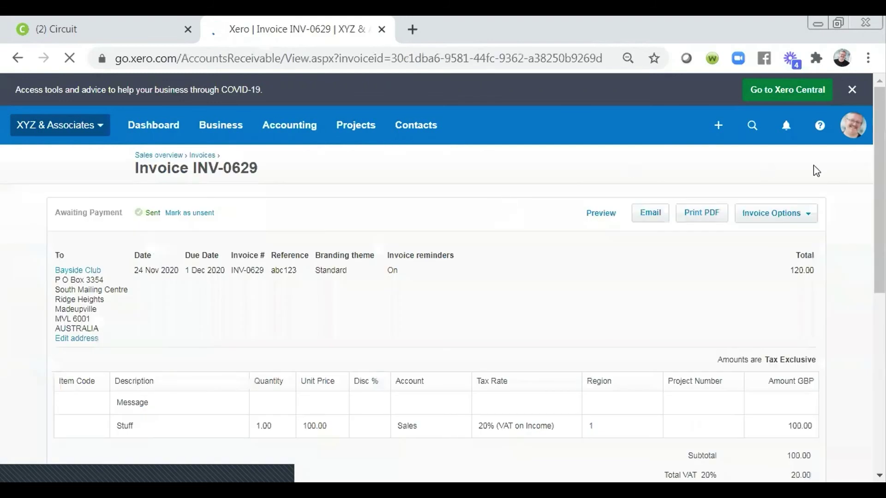
{"action": "left_click", "coordinate": [808, 221]}
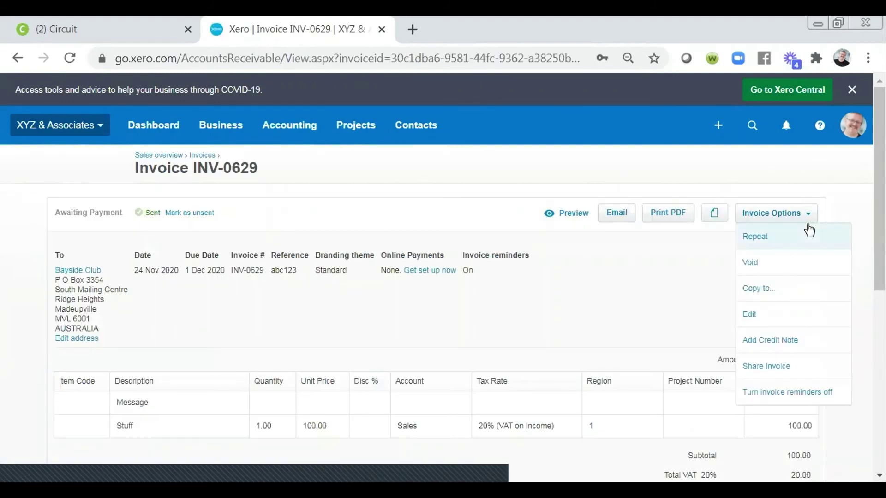
{"action": "left_click", "coordinate": [759, 240]}
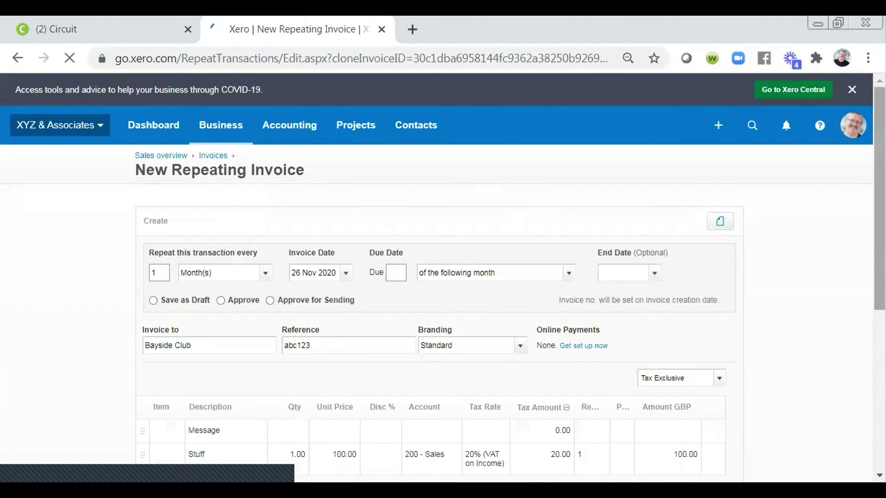
{"action": "left_click_drag", "start_coordinate": [880, 199], "coordinate": [880, 249]}
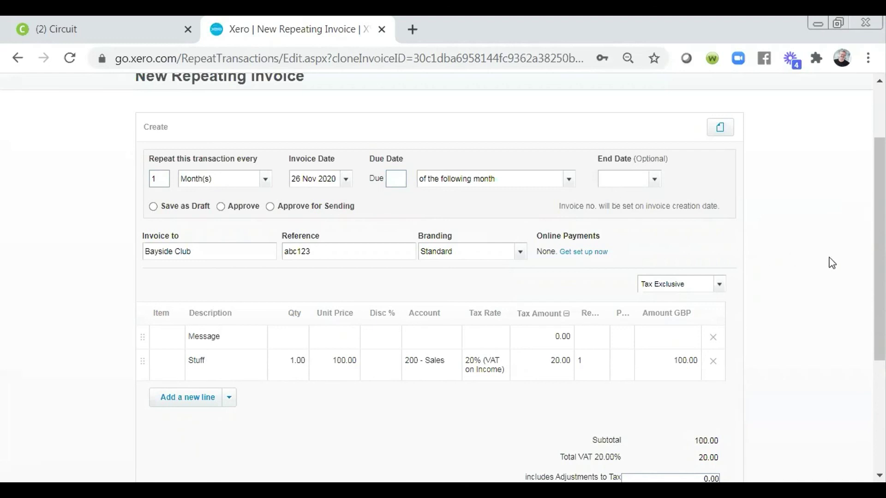
{"action": "left_click_drag", "start_coordinate": [879, 268], "coordinate": [879, 215]}
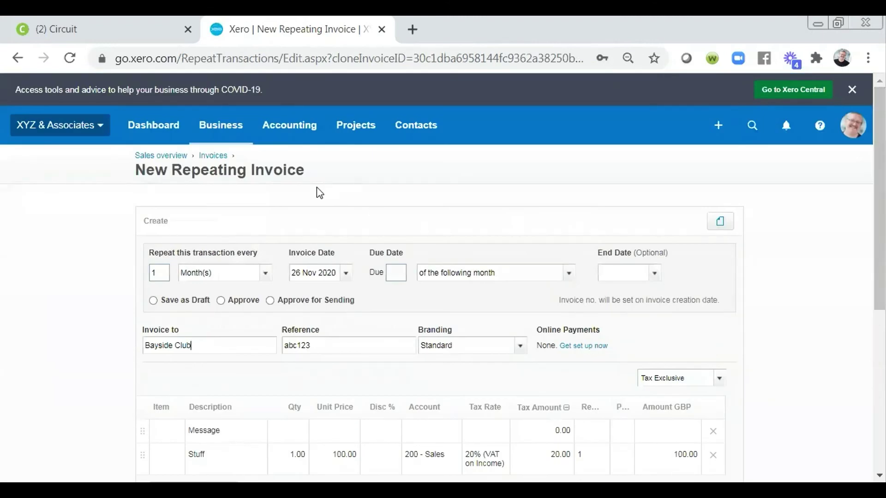
{"action": "left_click", "coordinate": [154, 125]}
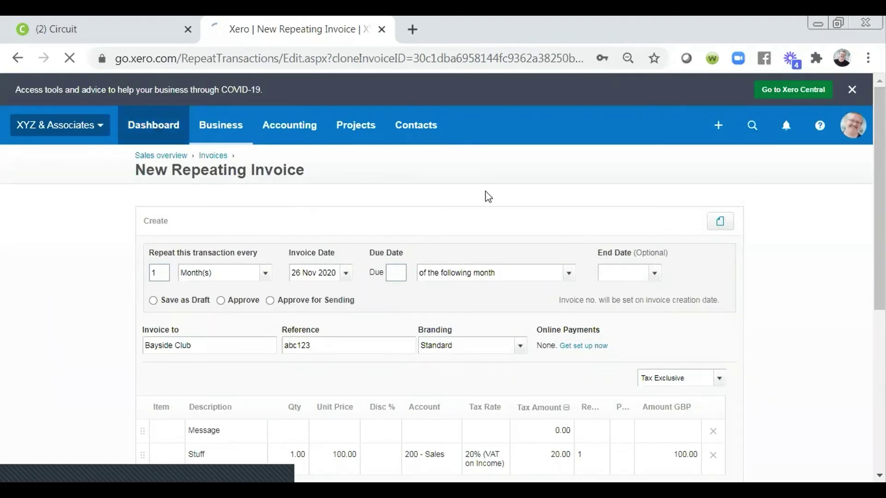